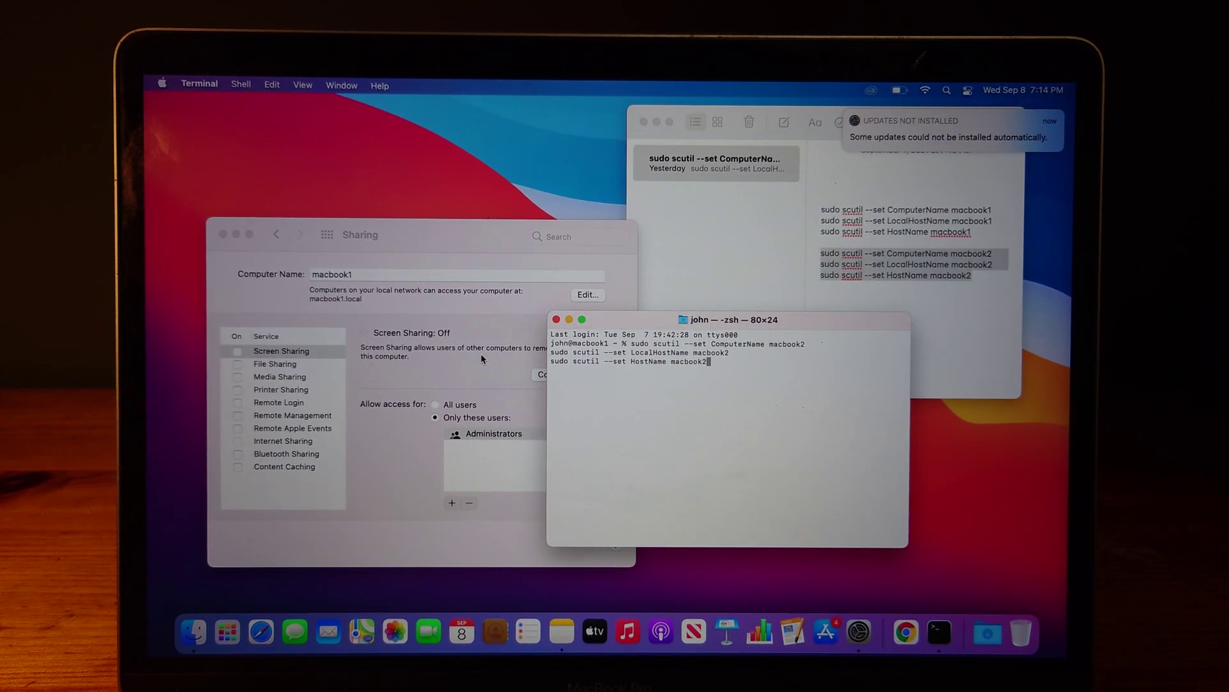
Bring the Sharing settings, still listing the computer as macbook1, to the front.
click(393, 269)
double_click(393, 274)
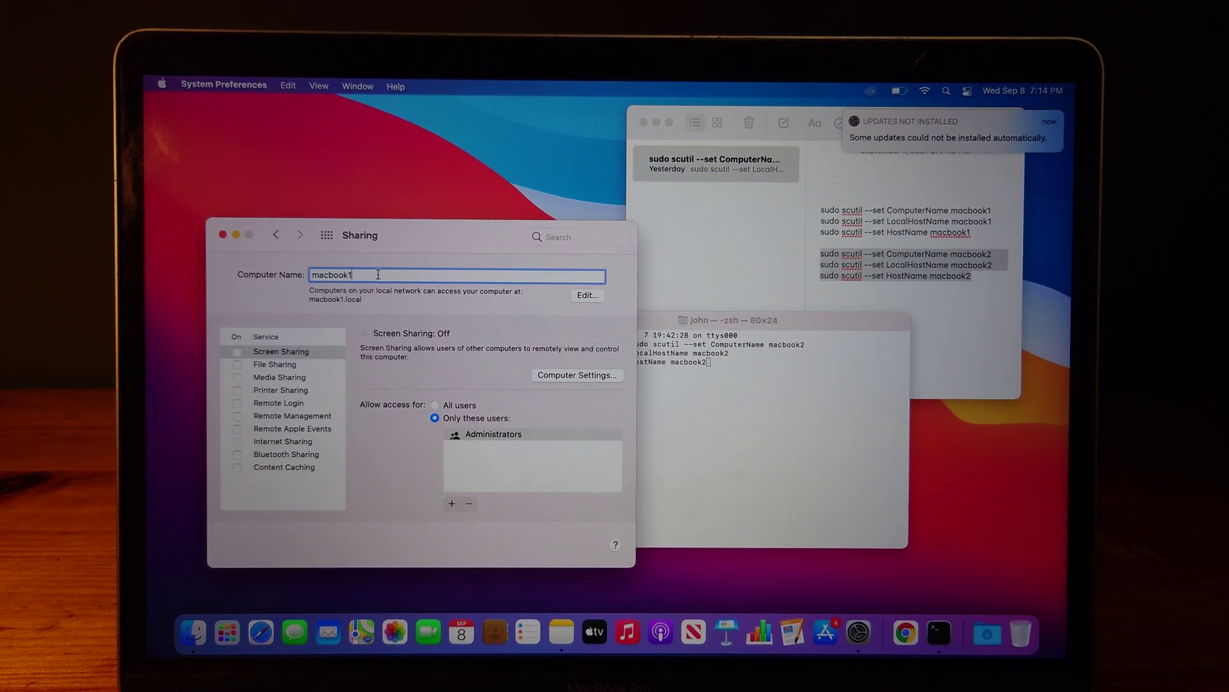
click(649, 337)
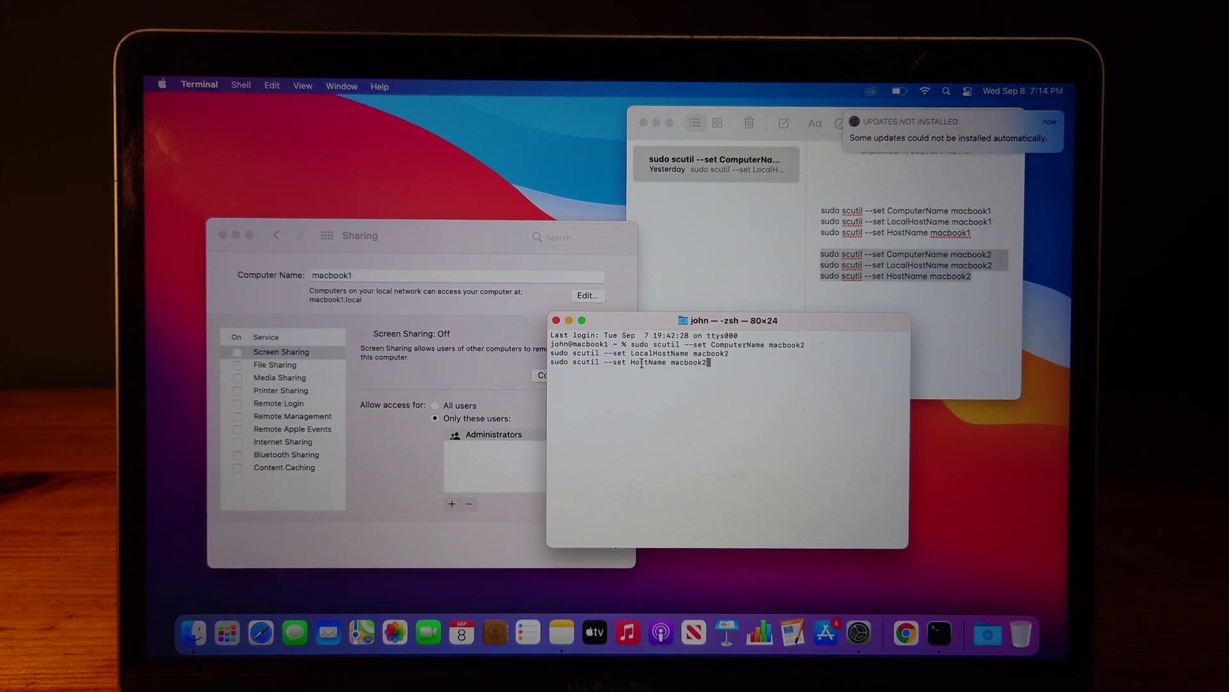
Run the scutil rename commands with the admin password so Sharing shows macbook2 and macbook2.local.
key(Return)
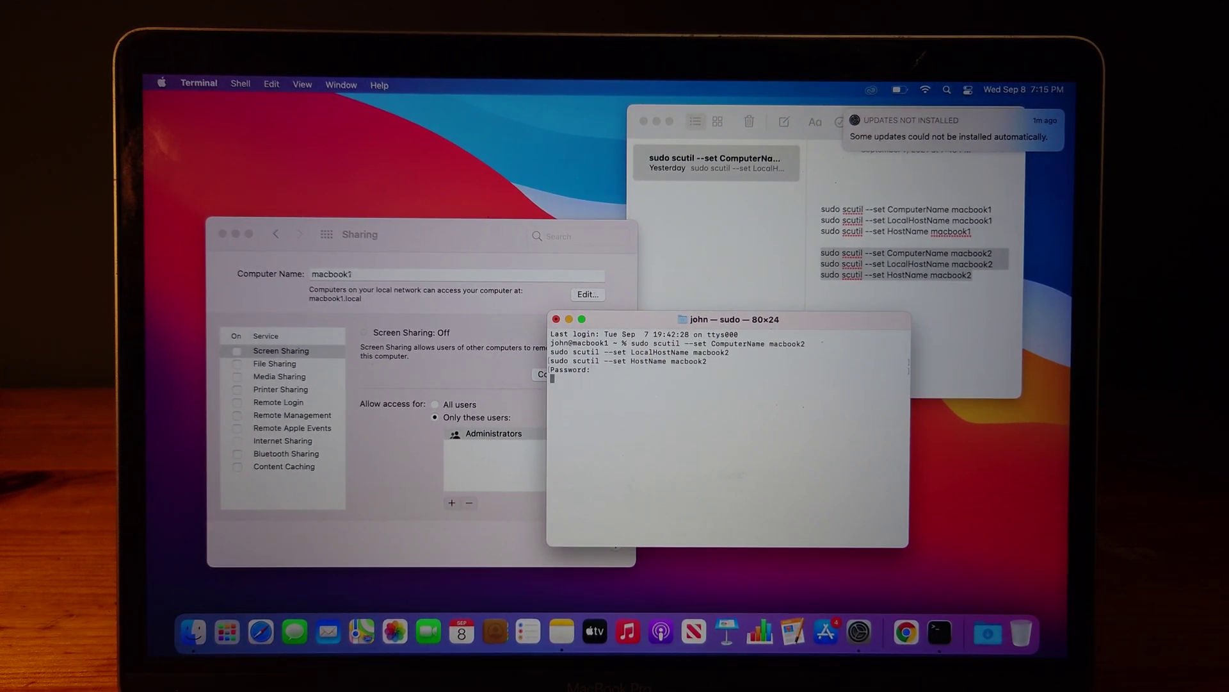
key(Return)
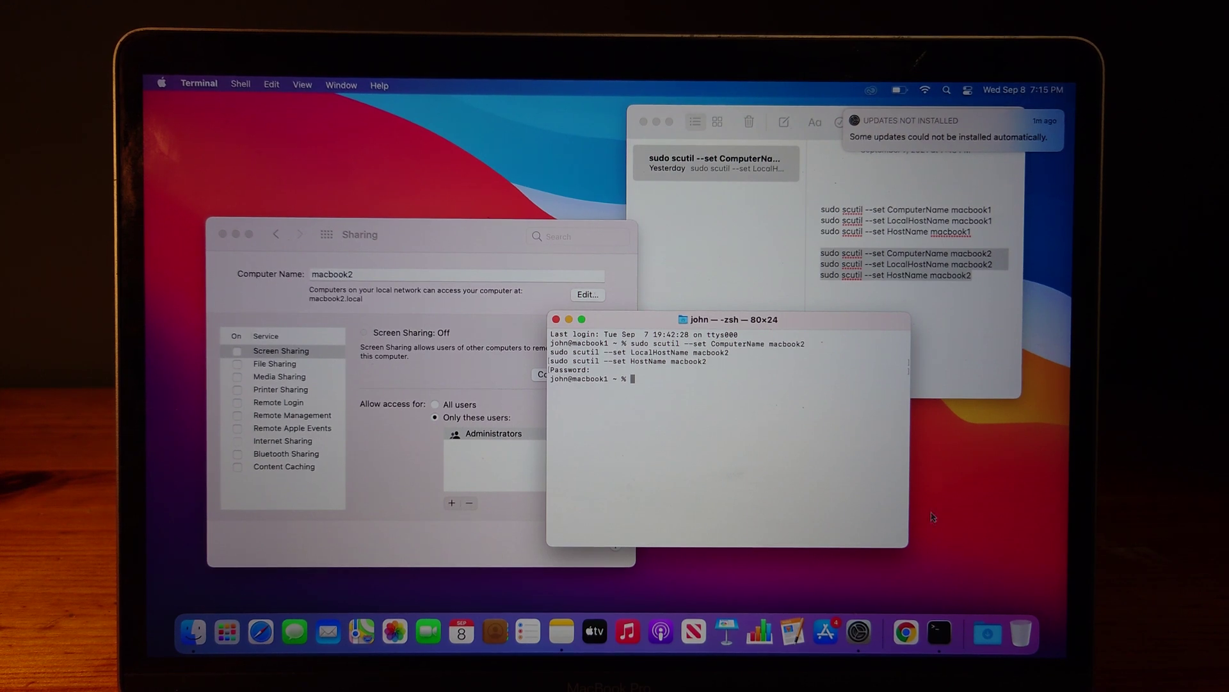
right_click(940, 634)
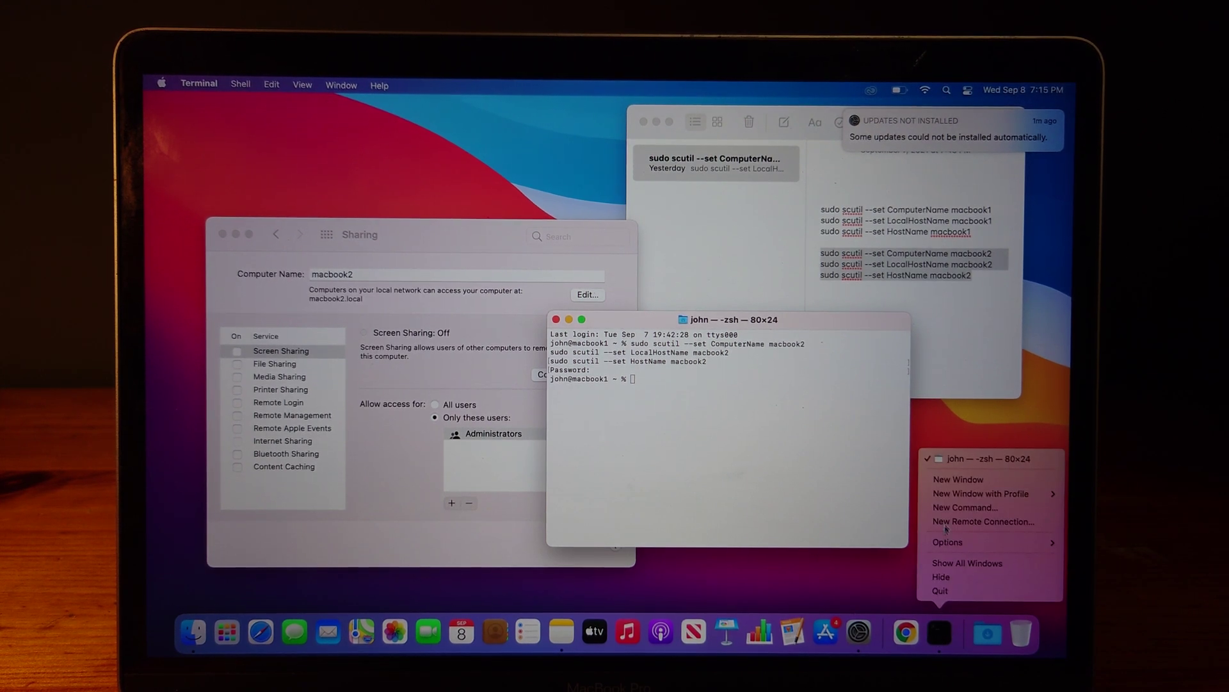
Open a new Terminal window showing john@macbook2, move it down-left, and compare with Sharing.
click(950, 472)
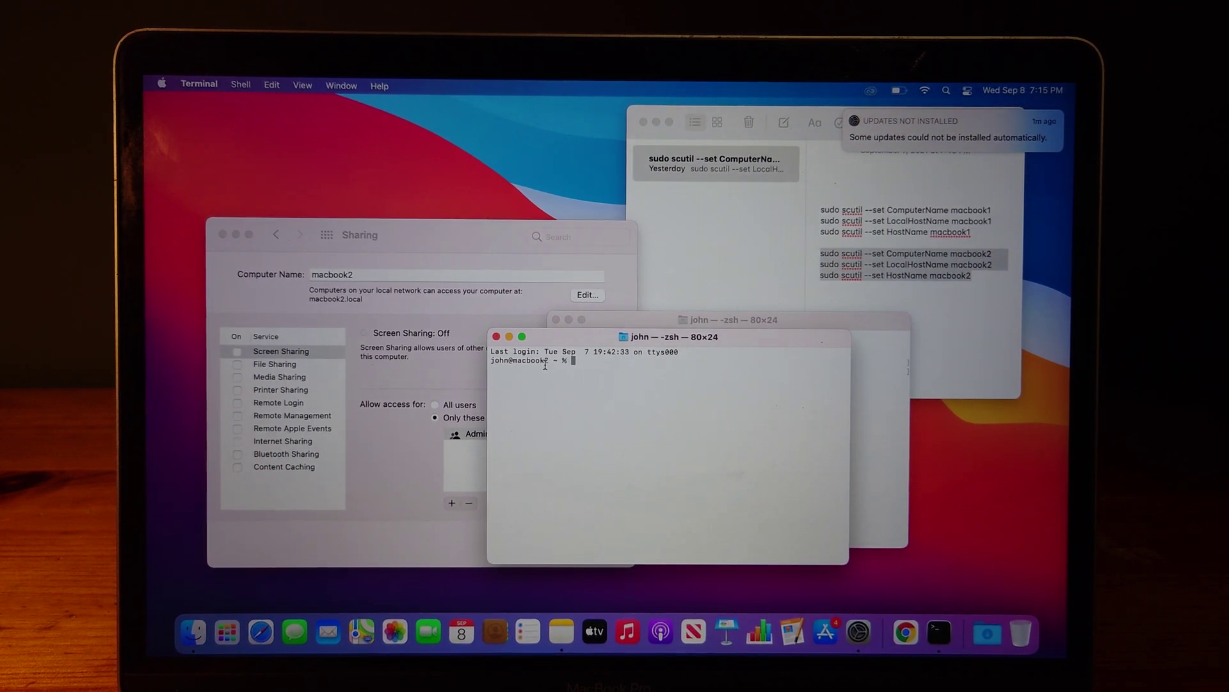
drag(582, 339, 556, 384)
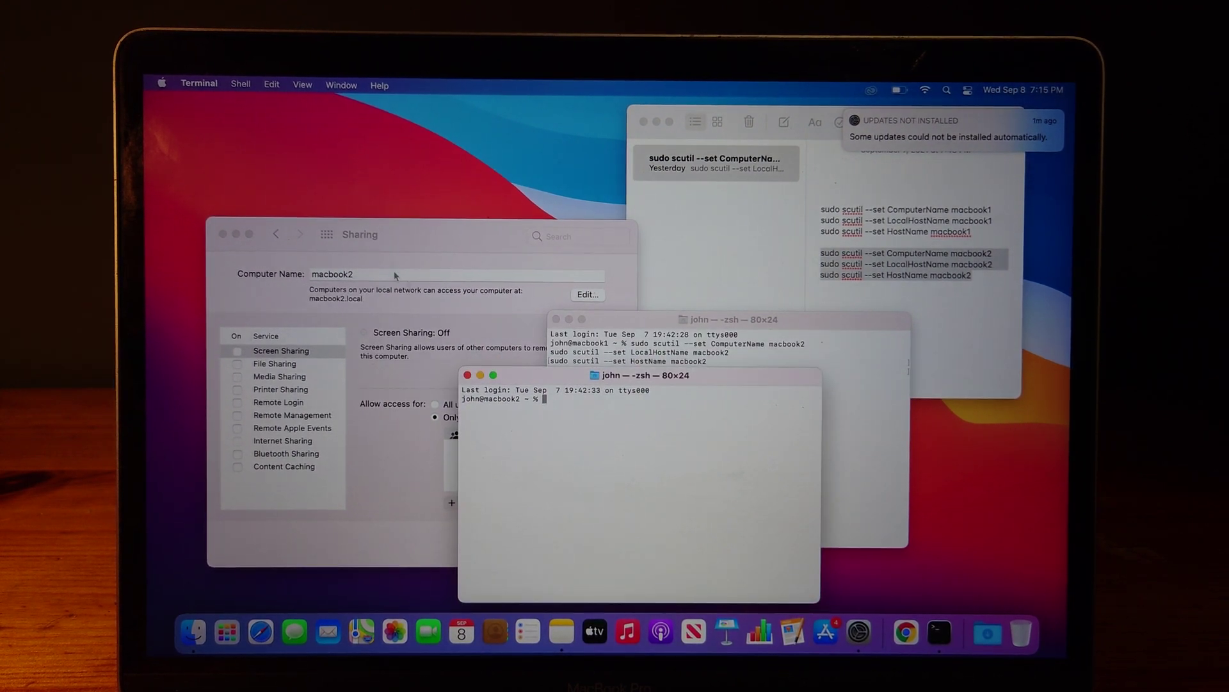
click(419, 255)
click(695, 399)
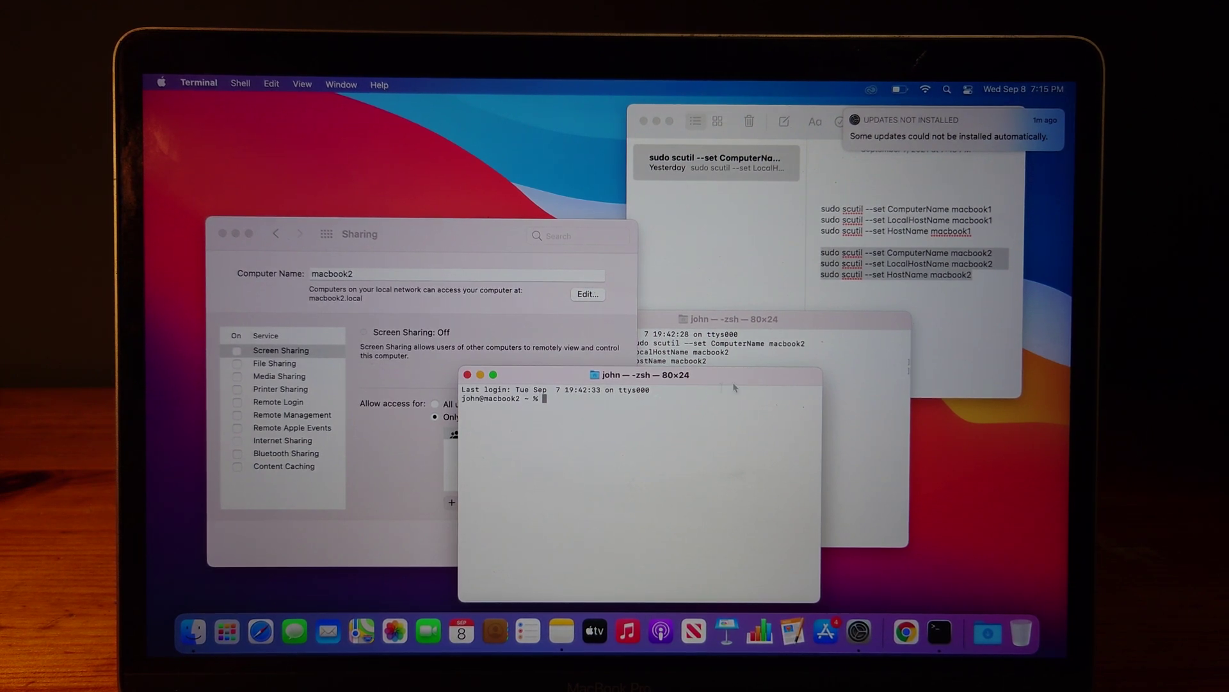
click(978, 281)
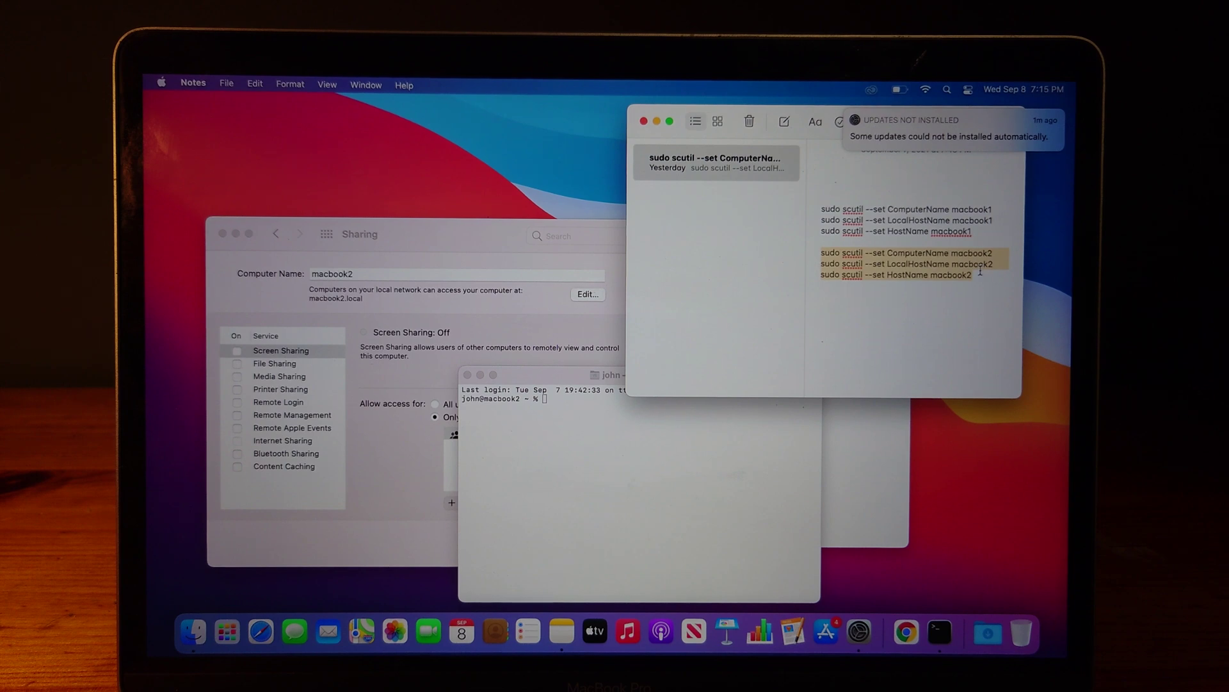
Select 'macbook2' at the end of the note's HostName command.
drag(978, 274, 933, 276)
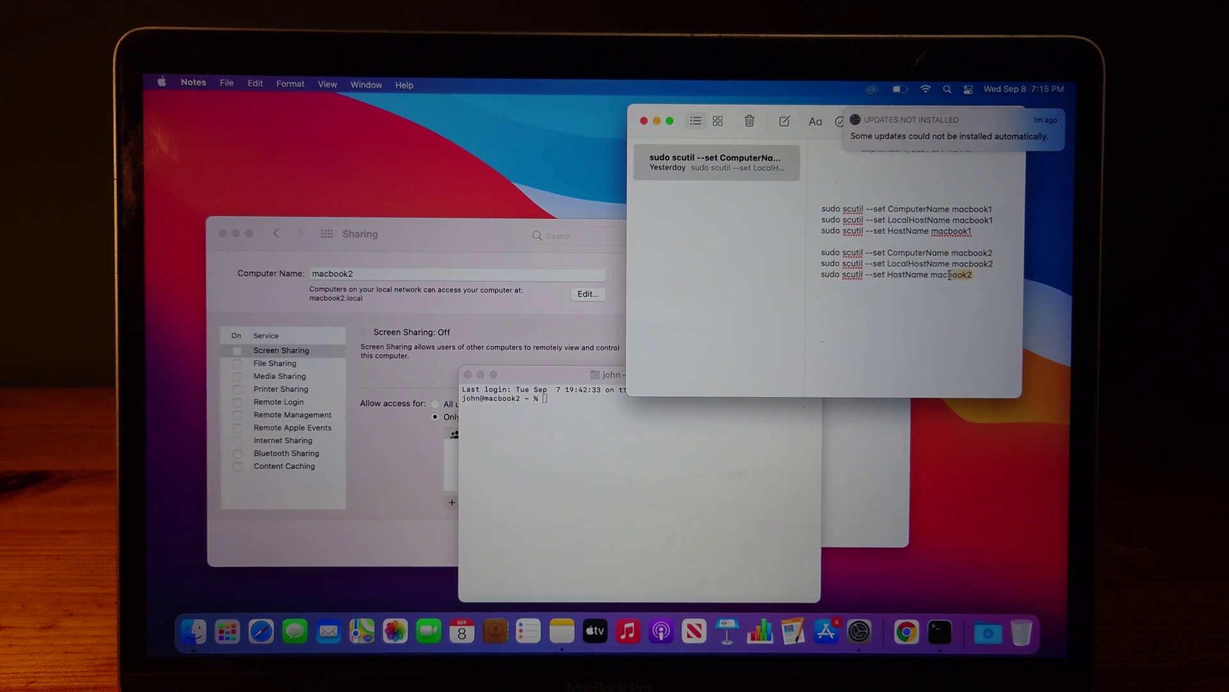